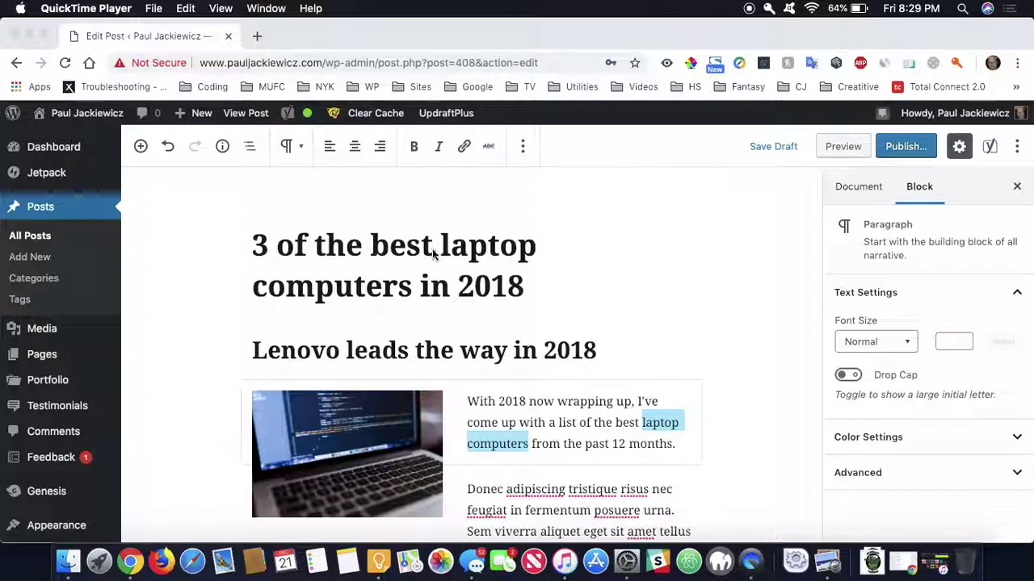
# Highlight the keyphrase "laptop computers" in the post title and in the opening paragraph to check where it is used.
pyautogui.click(419, 293)
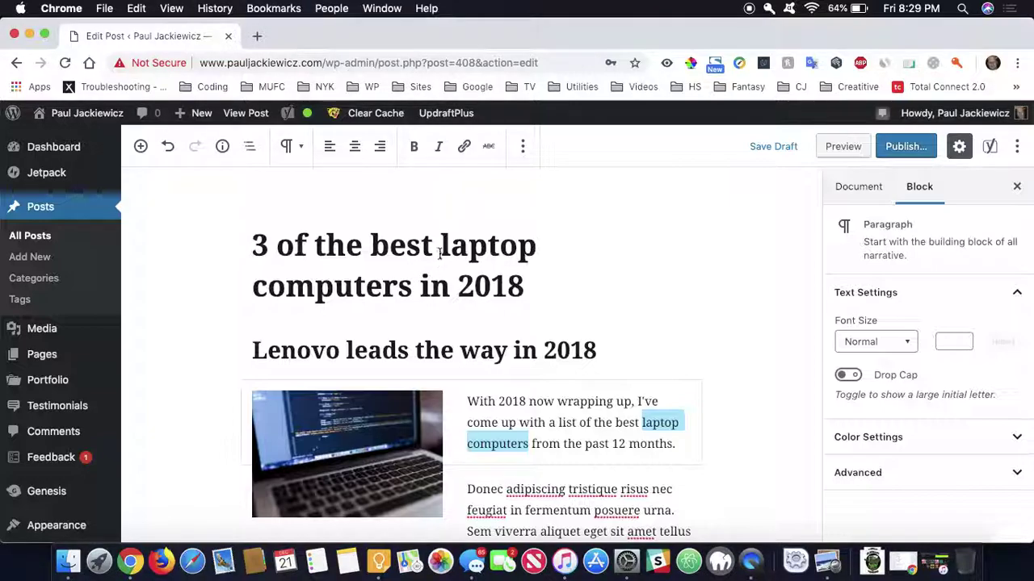
pyautogui.moveTo(440, 252)
pyautogui.mouseDown()
pyautogui.moveTo(443, 277)
pyautogui.moveTo(434, 270)
pyautogui.mouseUp()
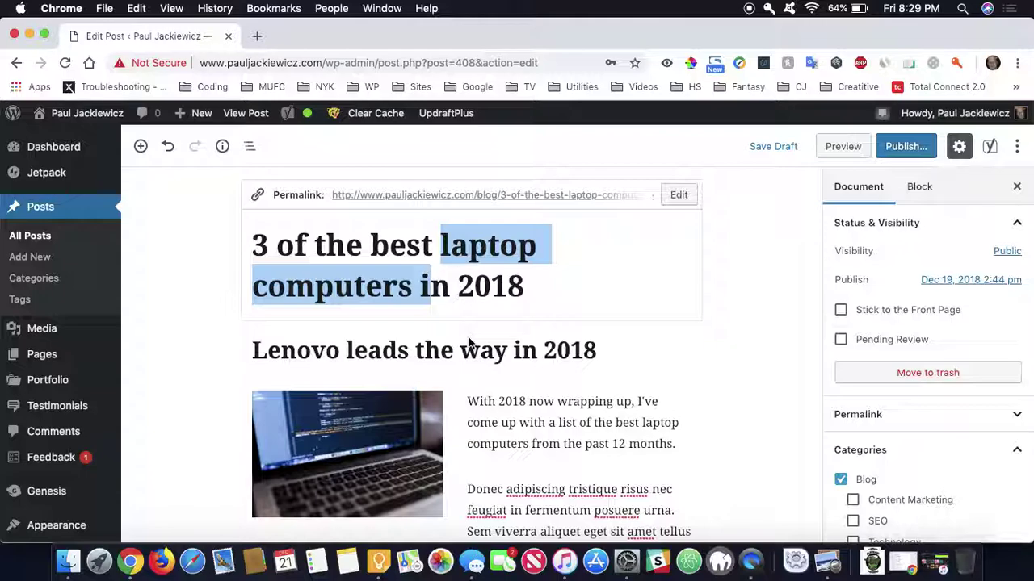
pyautogui.click(570, 404)
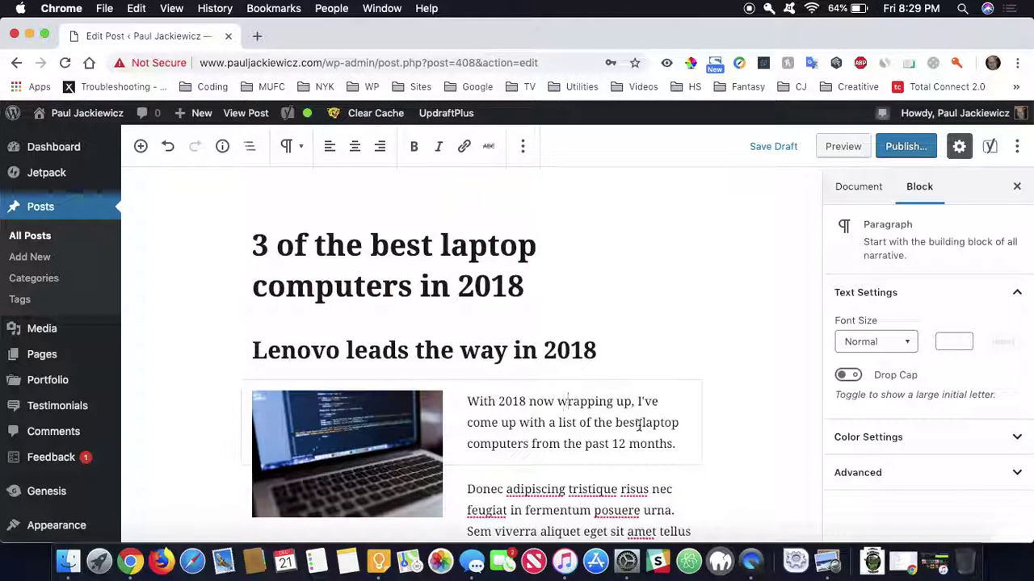
pyautogui.moveTo(642, 422); pyautogui.dragTo(531, 444)
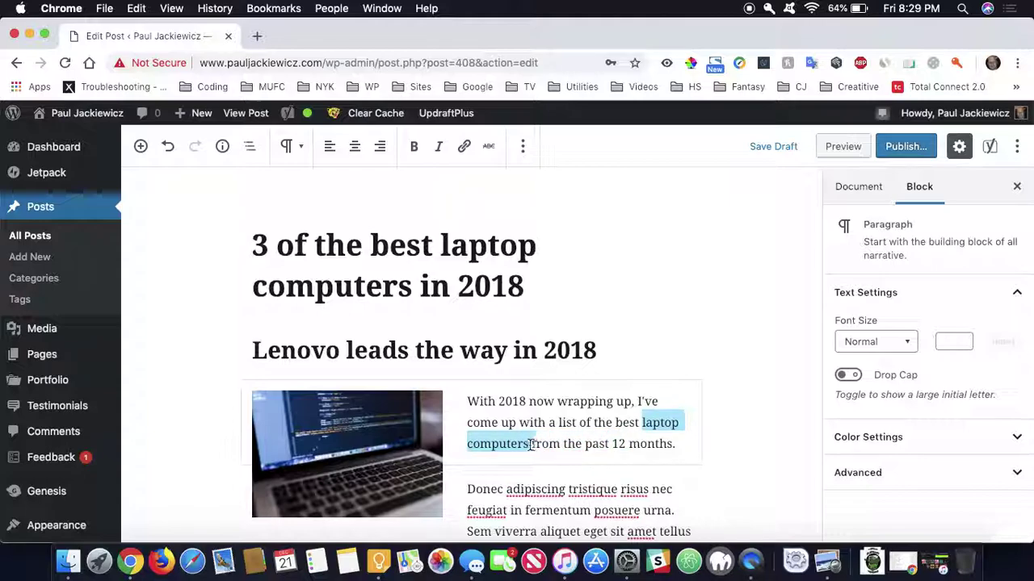
pyautogui.click(594, 406)
# Link the words "Augue lacus viverra" in the "Dictum non consectetur" paragraph to youtube.com/watch?v=Dz8xKrbnMss&feature=youtu.be.
pyautogui.scroll(-5, 592, 407)
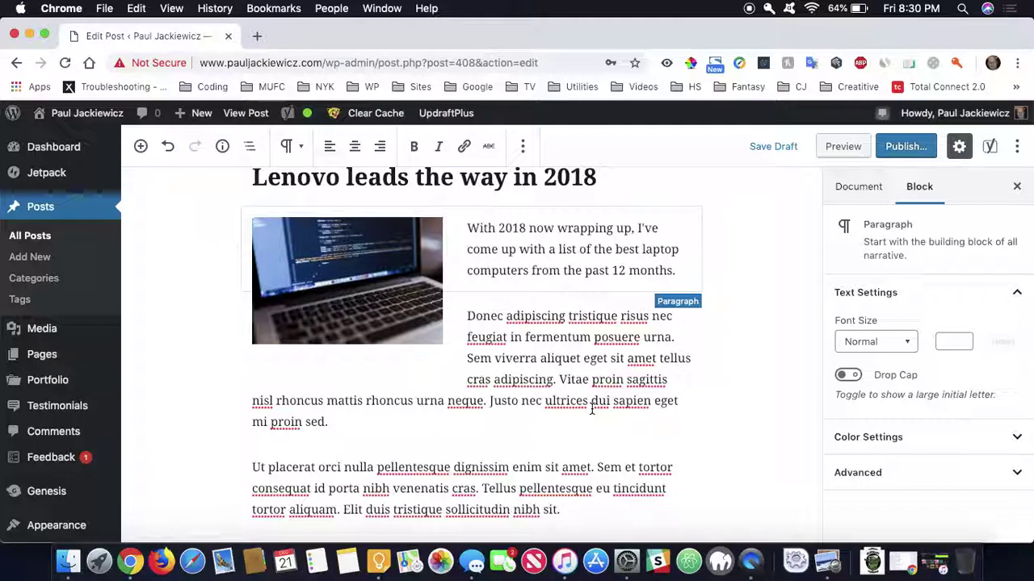
pyautogui.scroll(-3, 576, 350)
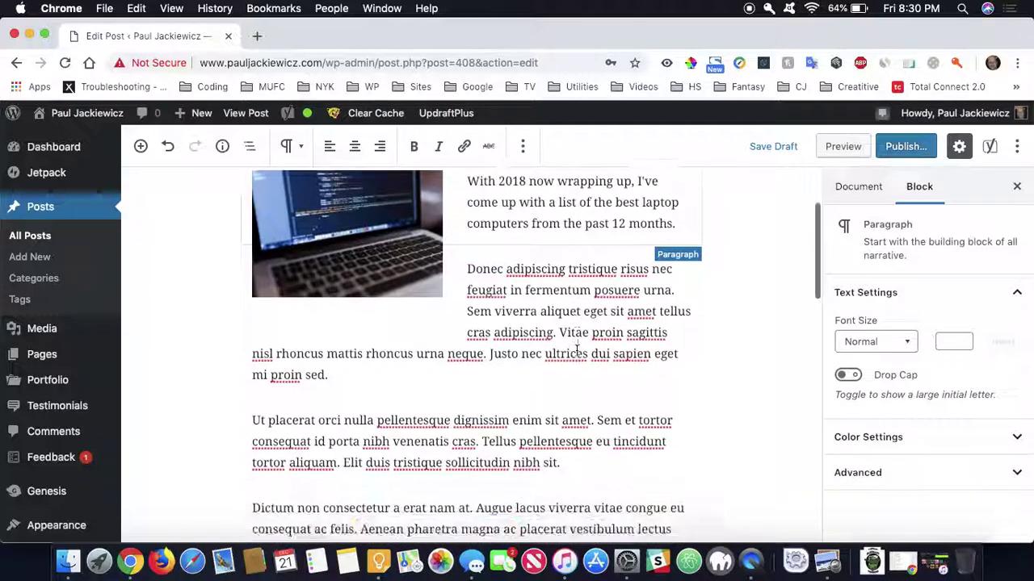
pyautogui.scroll(-4, 576, 351)
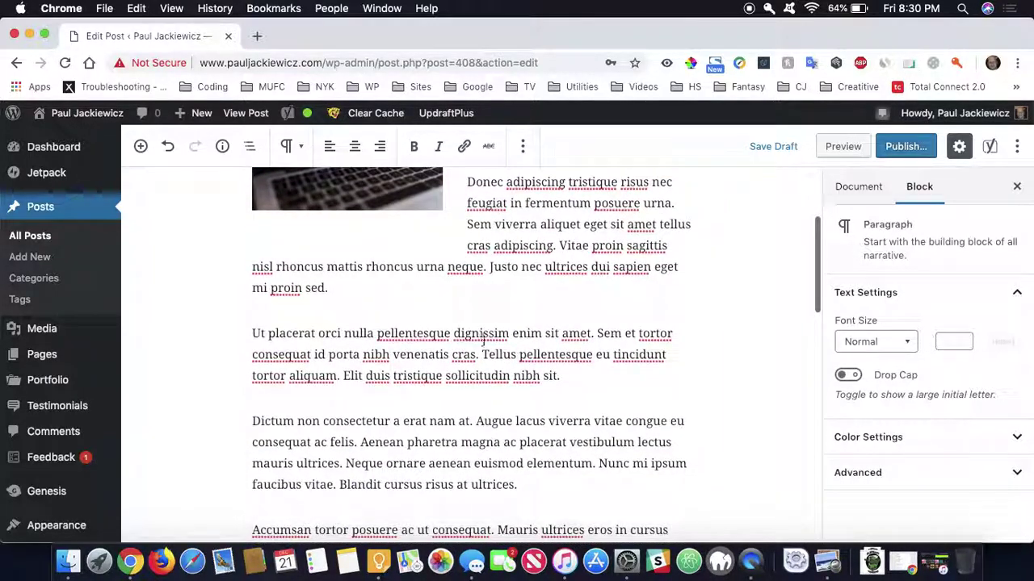
pyautogui.scroll(-5, 422, 335)
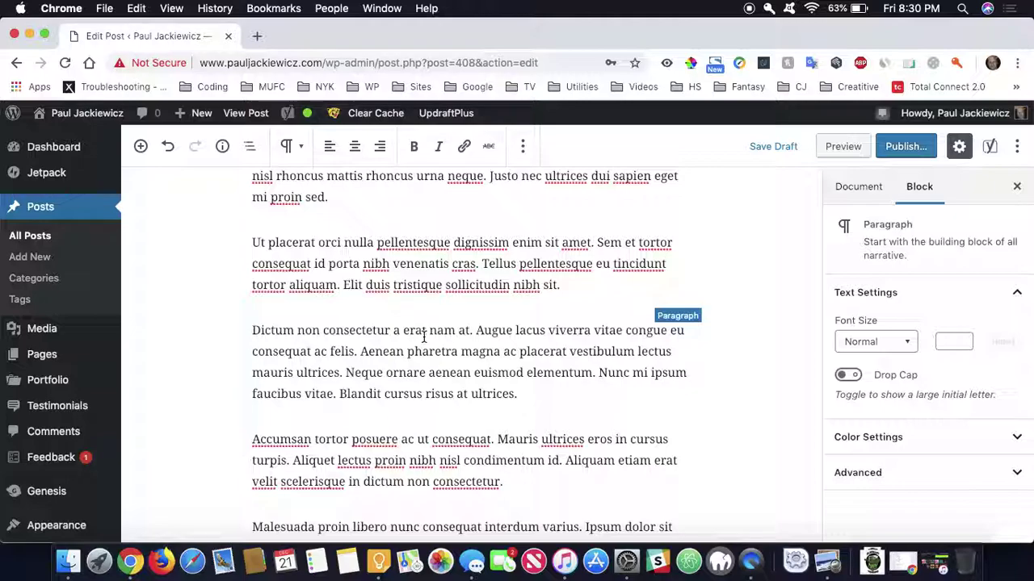
pyautogui.scroll(-2, 477, 307)
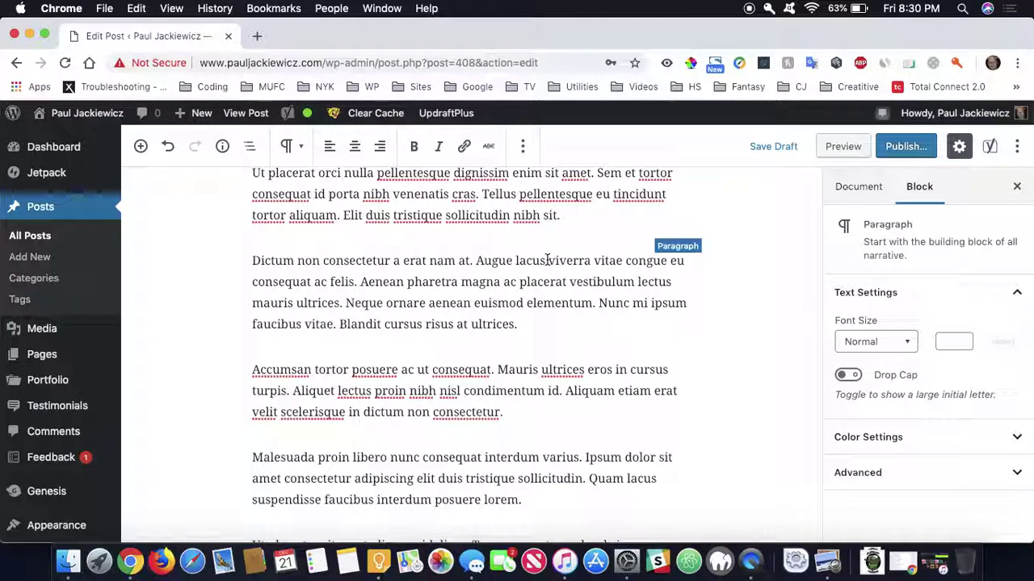
pyautogui.moveTo(475, 260); pyautogui.dragTo(590, 263)
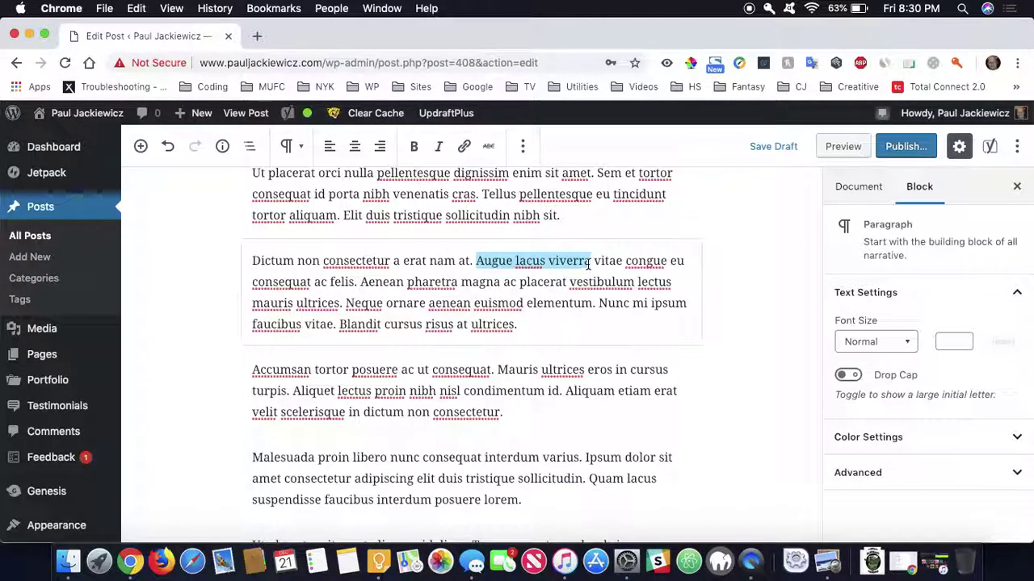
pyautogui.click(465, 147)
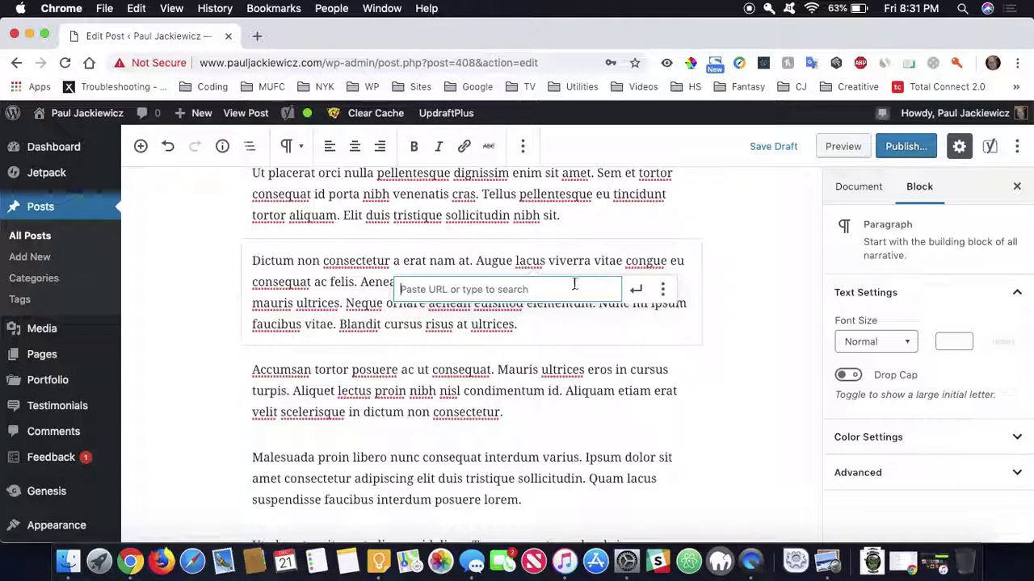
pyautogui.press('super+v')
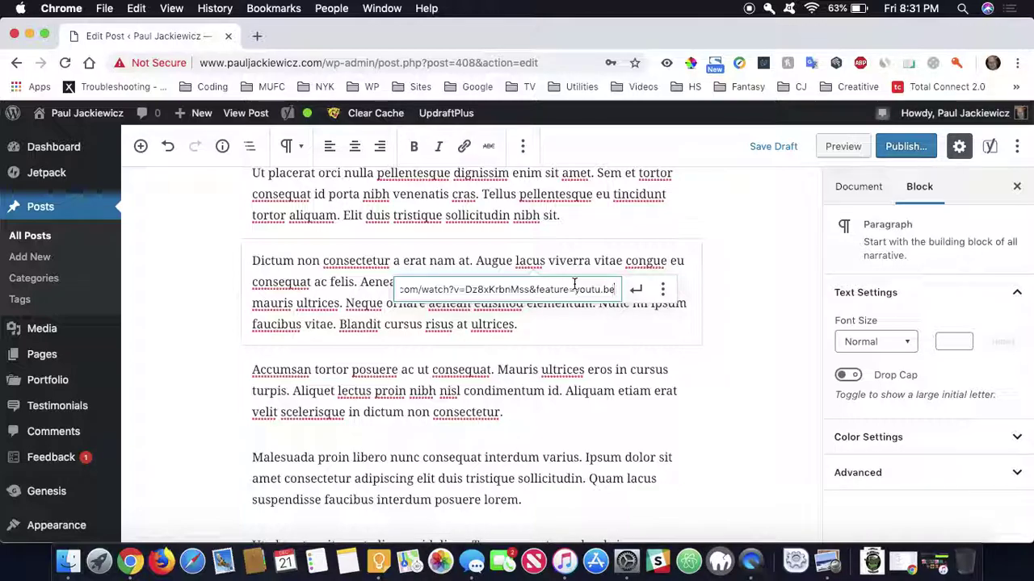
pyautogui.press('Return')
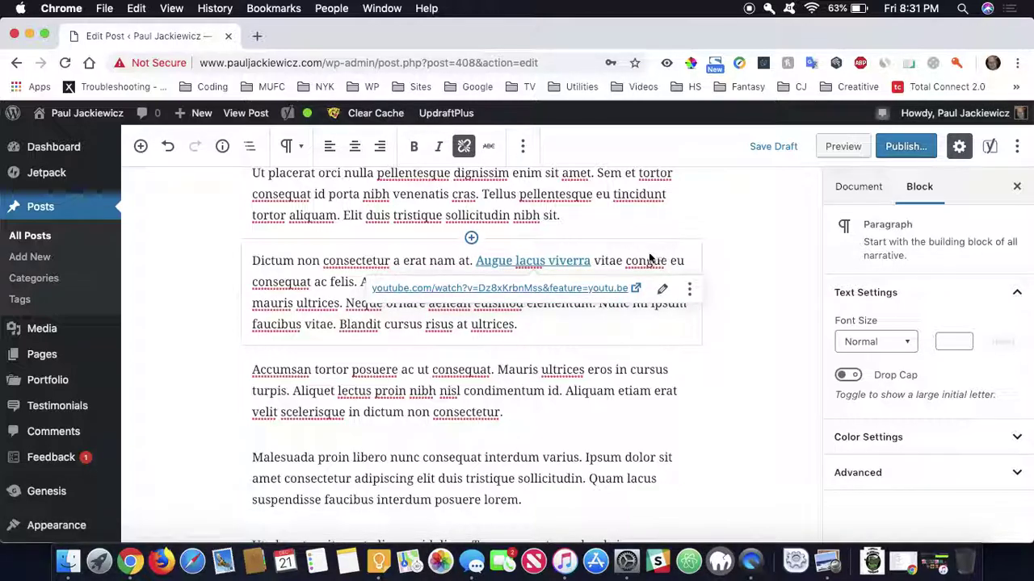
# Remove the YouTube link from the words "Augue lacus viverra".
pyautogui.click(644, 259)
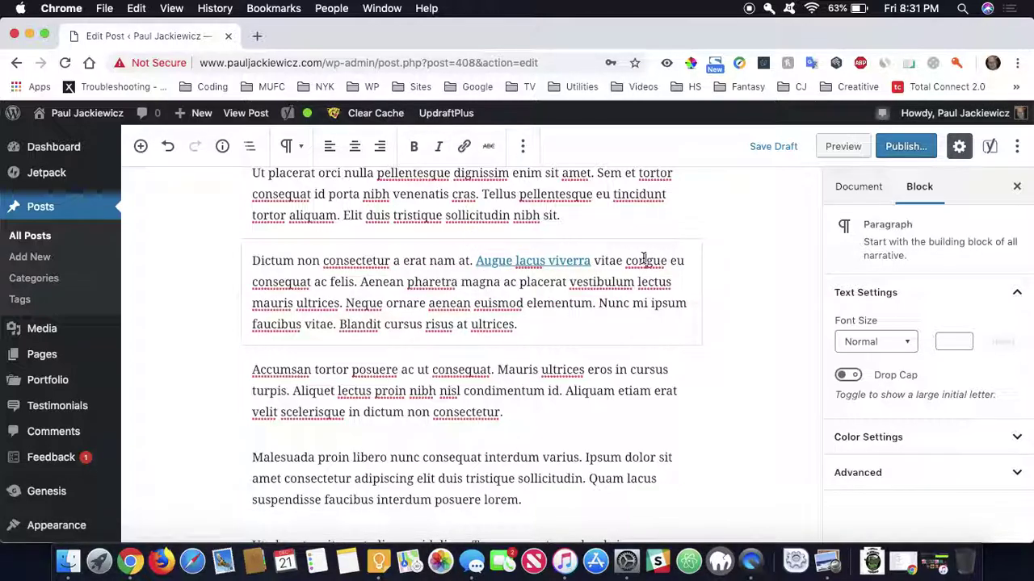
pyautogui.click(567, 264)
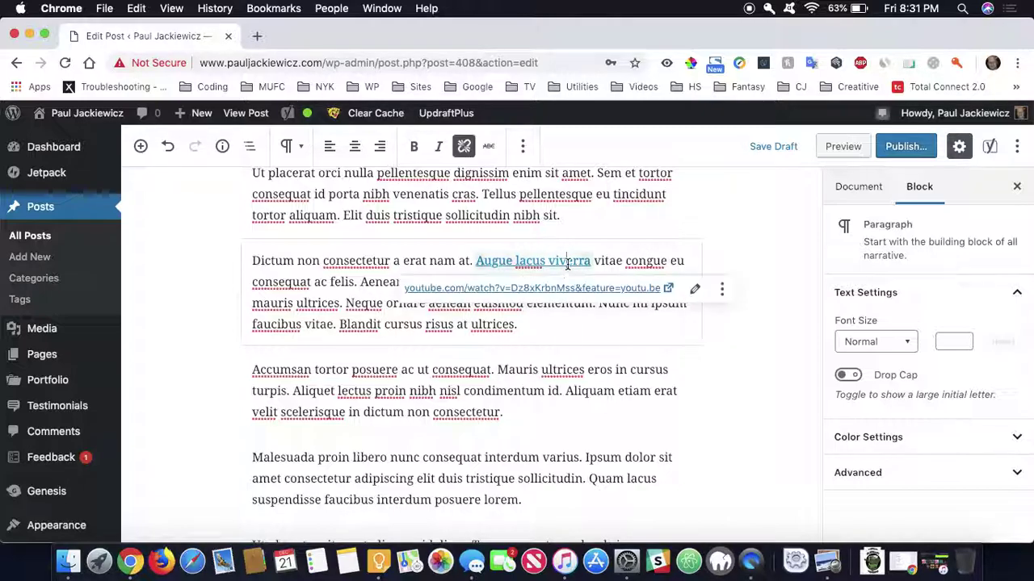
pyautogui.click(463, 148)
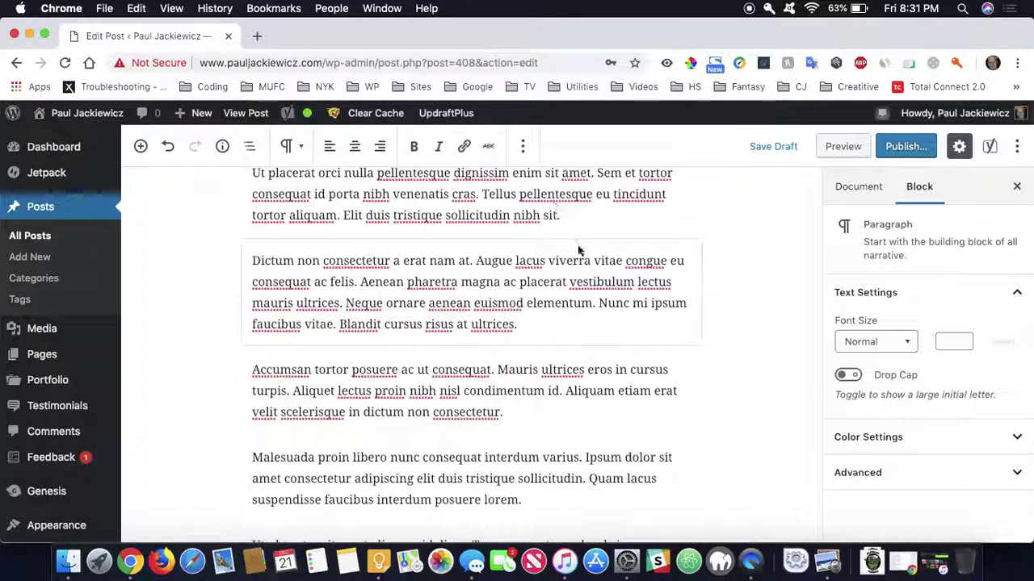
# Review the Yoast SEO snippet preview below the post, including its SEO title, slug and meta description.
pyautogui.scroll(-10, 580, 268)
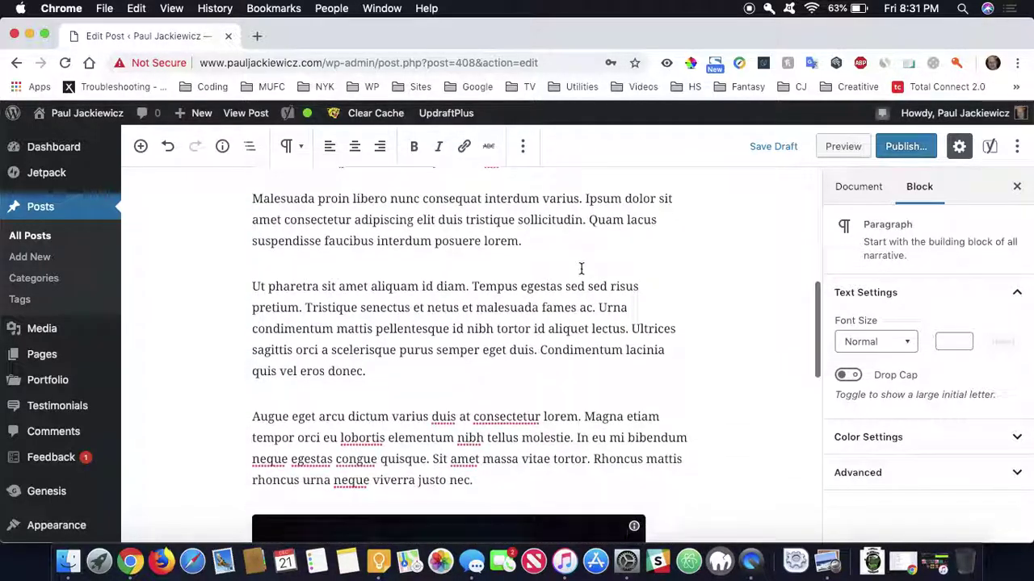
pyautogui.scroll(-20, 581, 268)
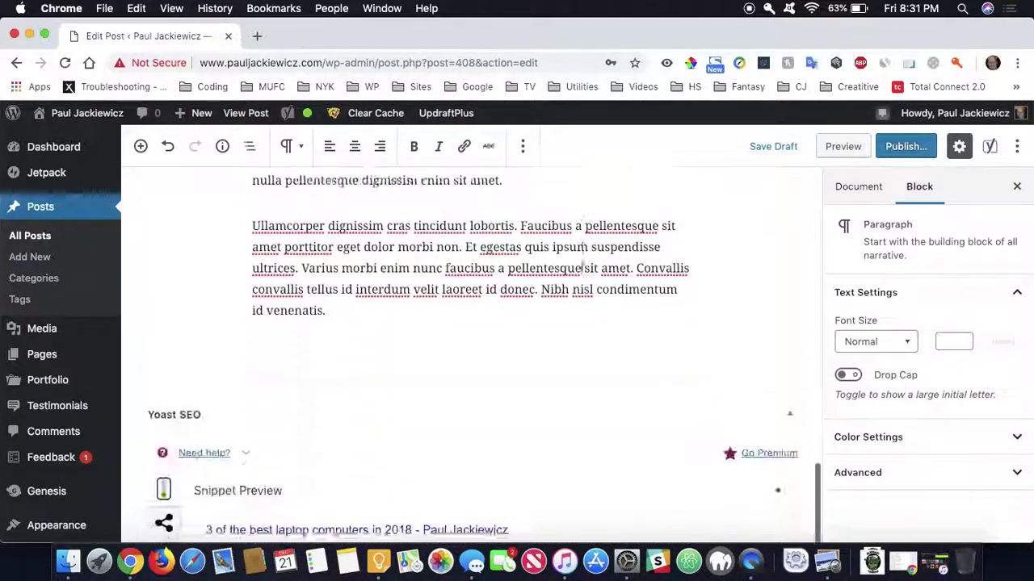
pyautogui.scroll(-2, 581, 269)
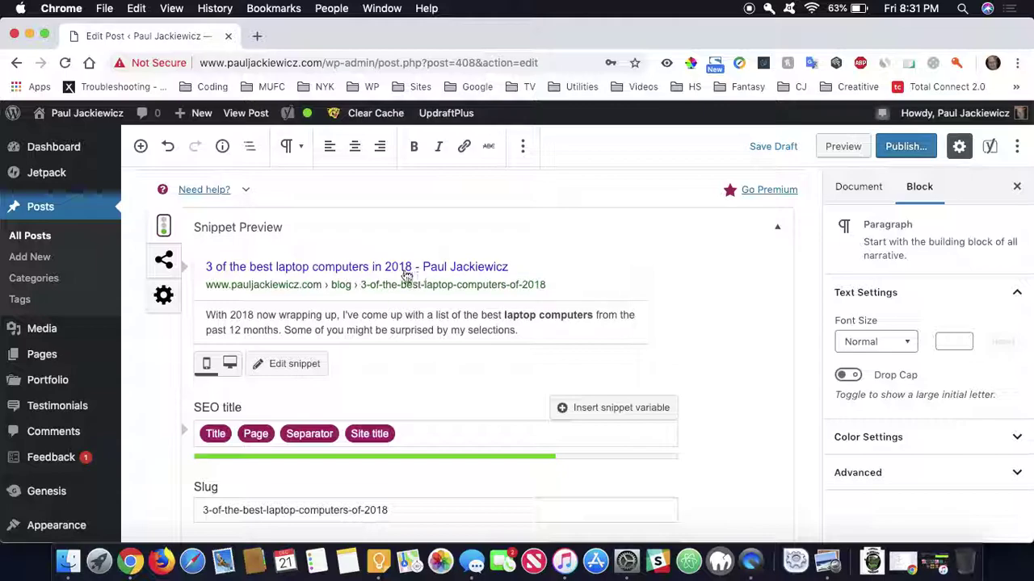
pyautogui.scroll(-3, 345, 271)
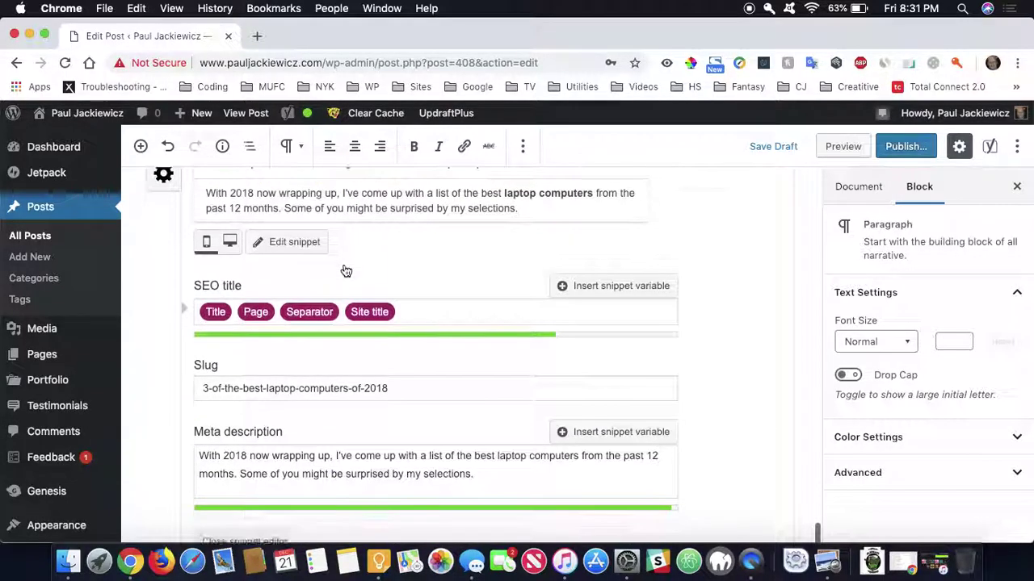
pyautogui.click(331, 470)
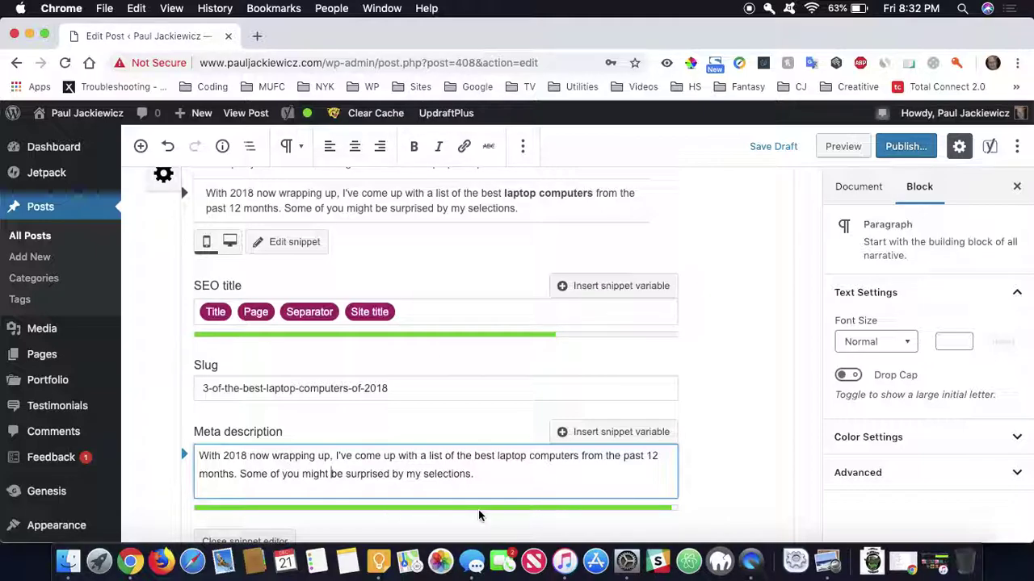
# Collapse and reopen the Focus keyphrase section and examine its analysis results, including the problems and improvements.
pyautogui.scroll(-5, 480, 341)
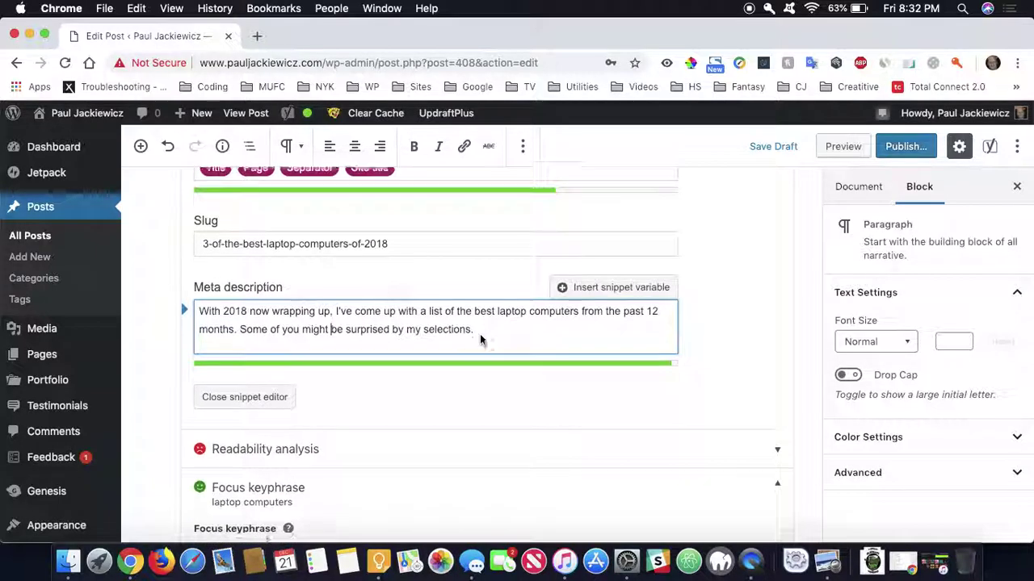
pyautogui.scroll(-2, 480, 341)
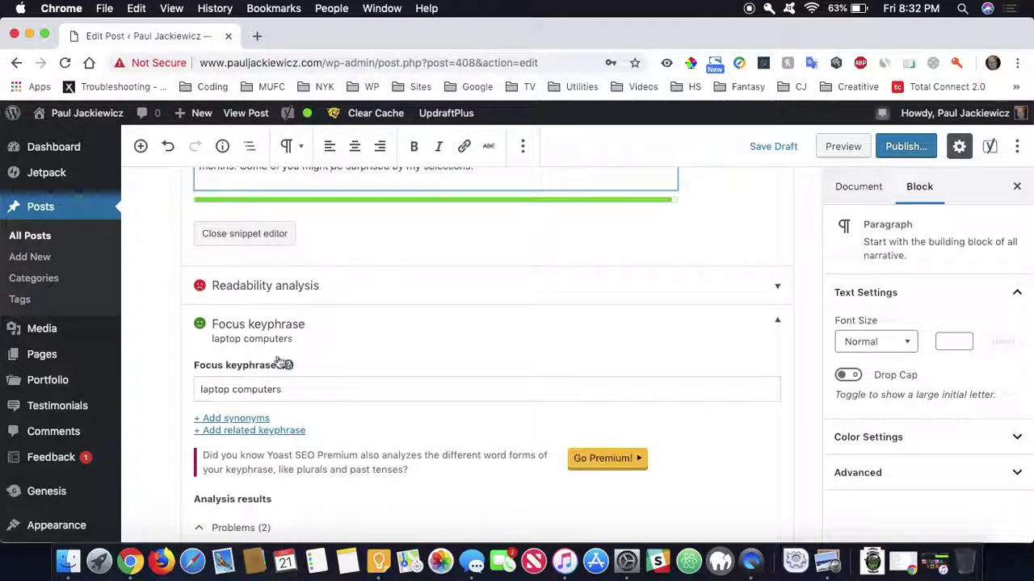
pyautogui.click(279, 339)
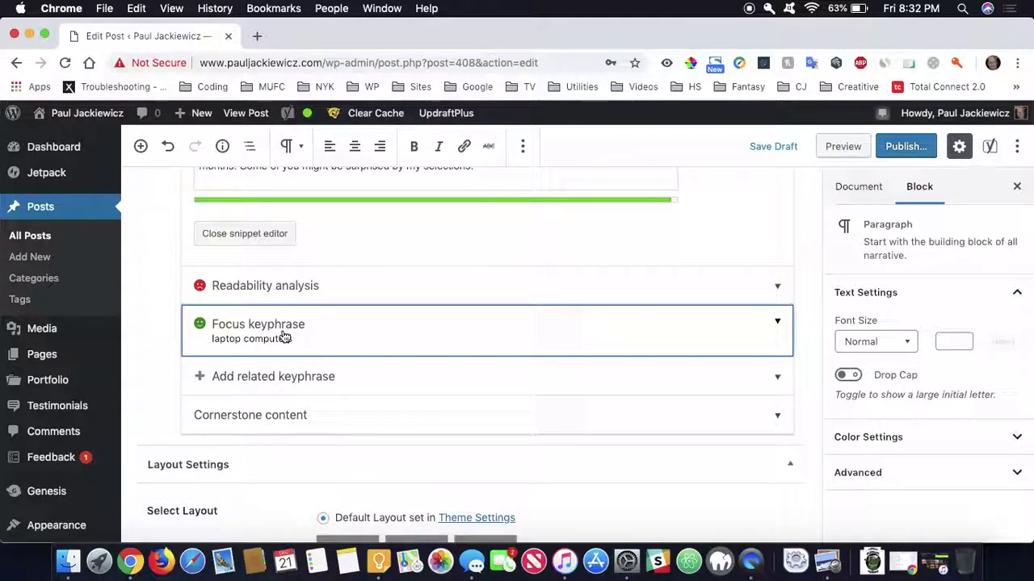
pyautogui.click(284, 338)
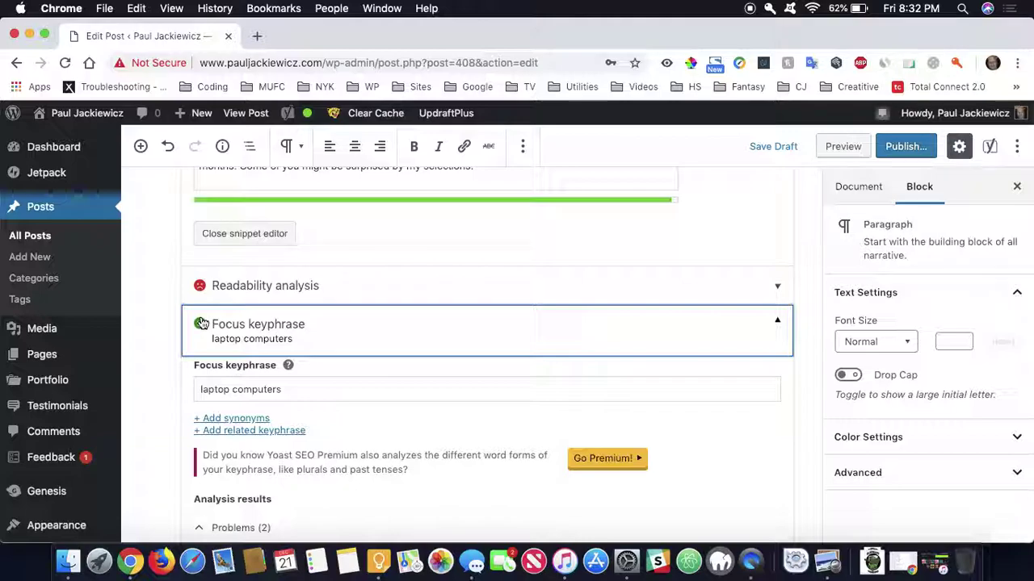
pyautogui.scroll(-5, 201, 324)
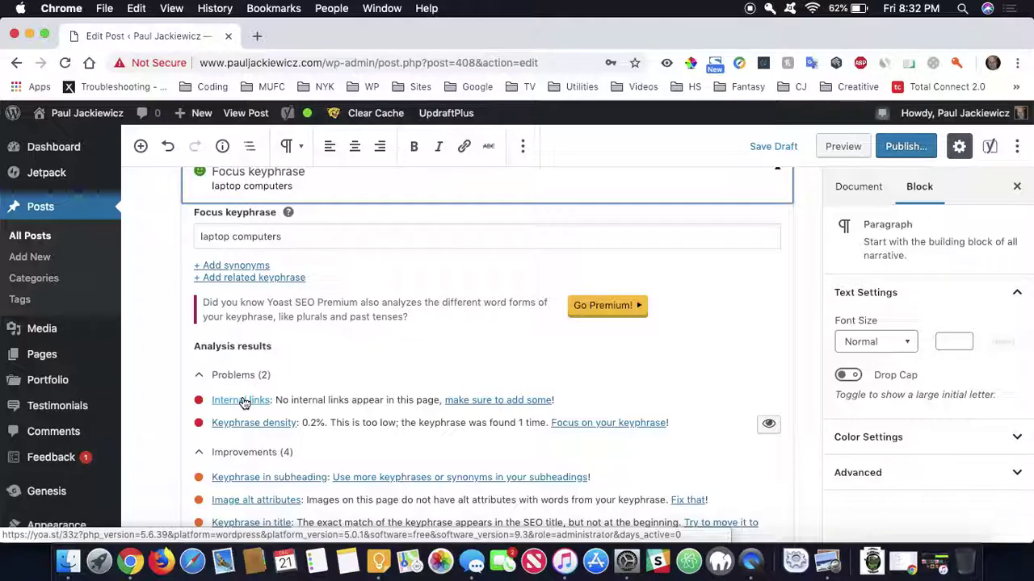
# Open the "Keyphrase in subheading" help article in a new tab, view it and close that tab again.
pyautogui.rightClick(264, 482)
pyautogui.click(327, 317)
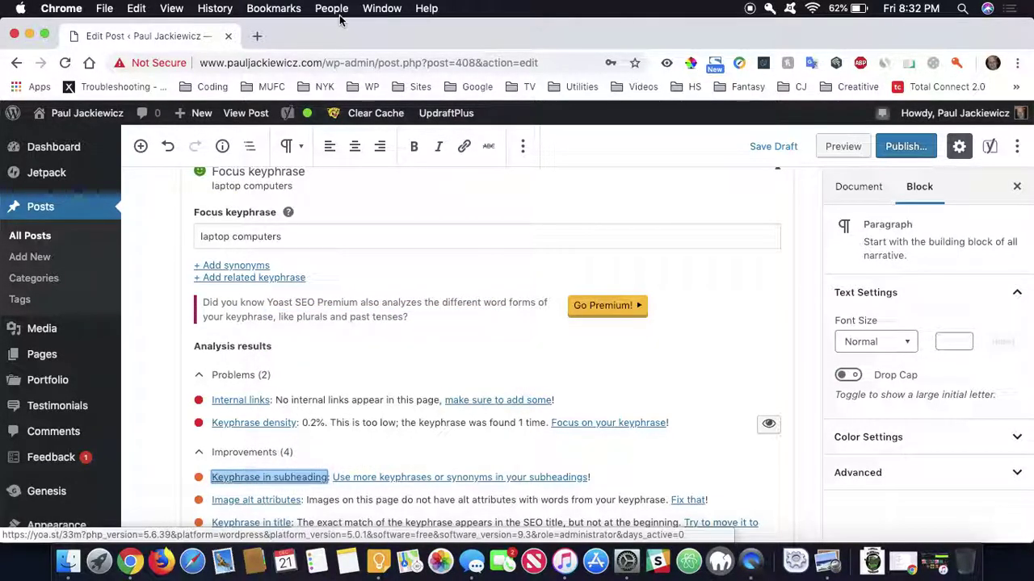
pyautogui.click(306, 36)
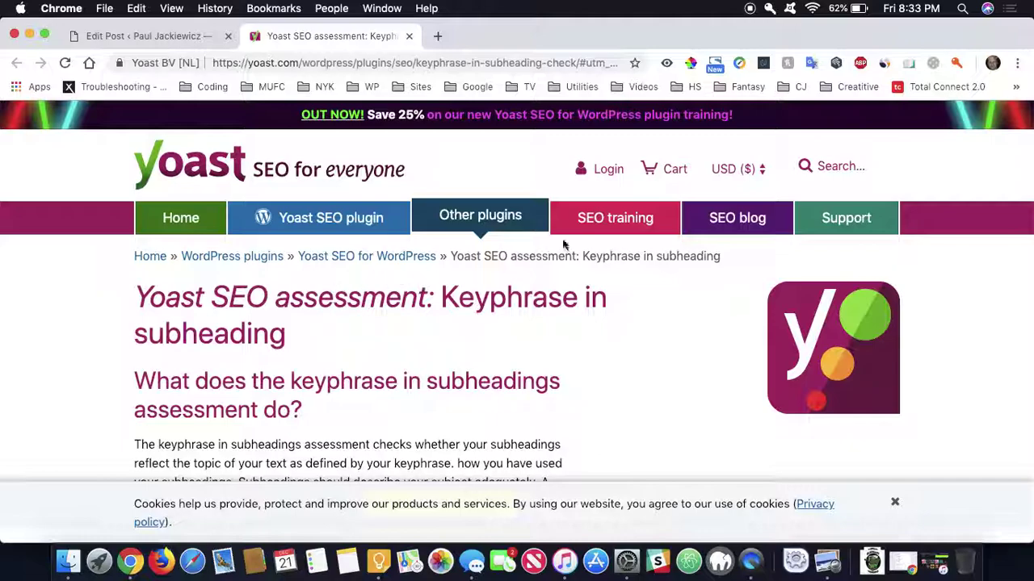
pyautogui.click(410, 36)
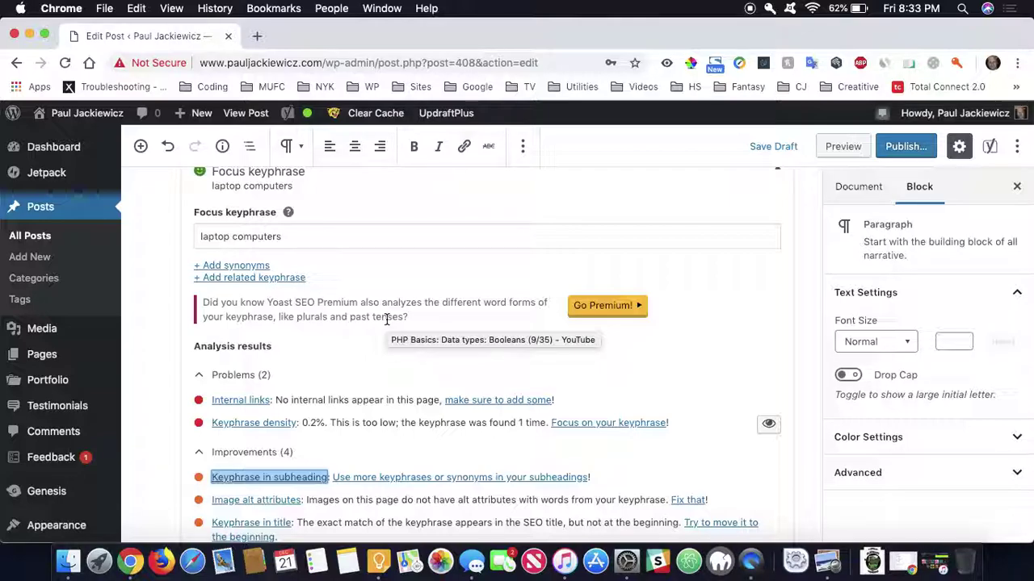
# Look at the Yoast SEO social sharing and advanced settings, and return to the content optimization section.
pyautogui.scroll(5, 387, 319)
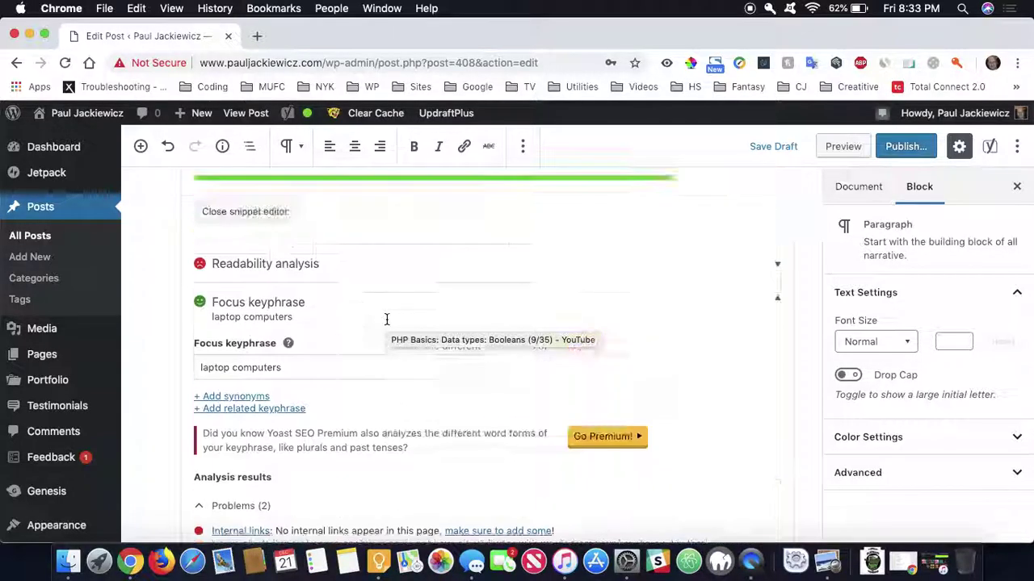
pyautogui.scroll(5, 206, 323)
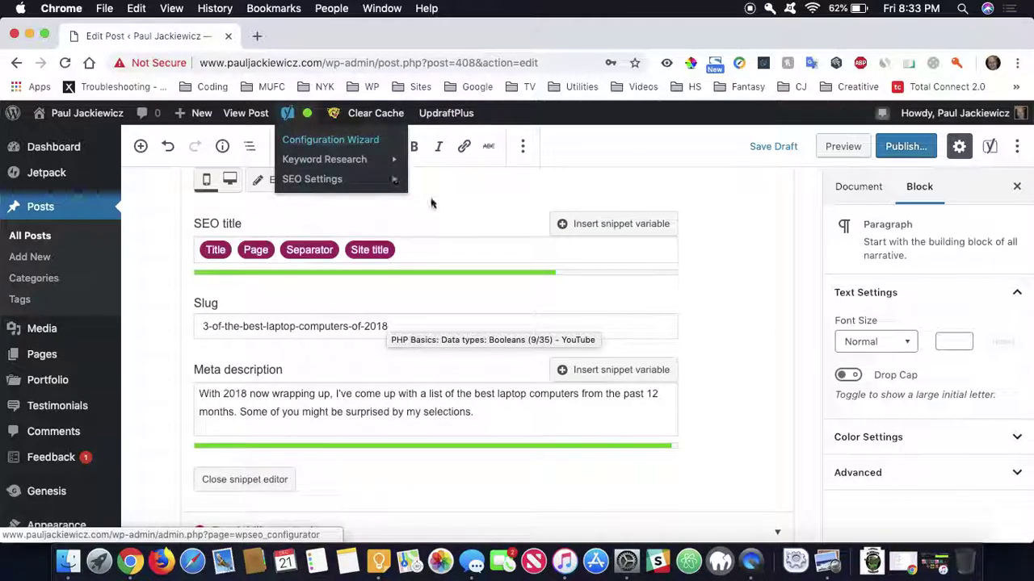
pyautogui.scroll(1, 431, 204)
pyautogui.scroll(5, 430, 204)
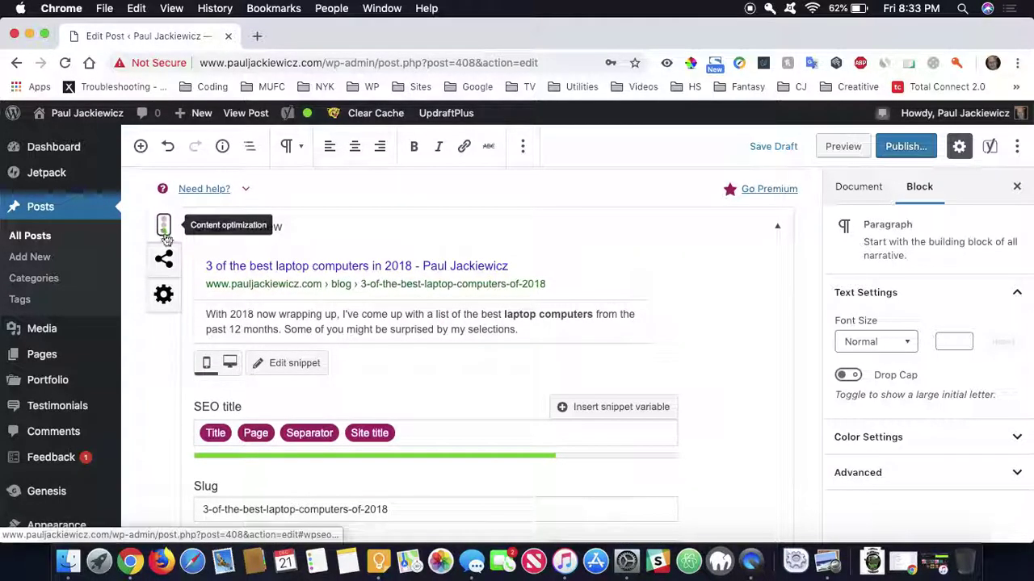
pyautogui.click(166, 258)
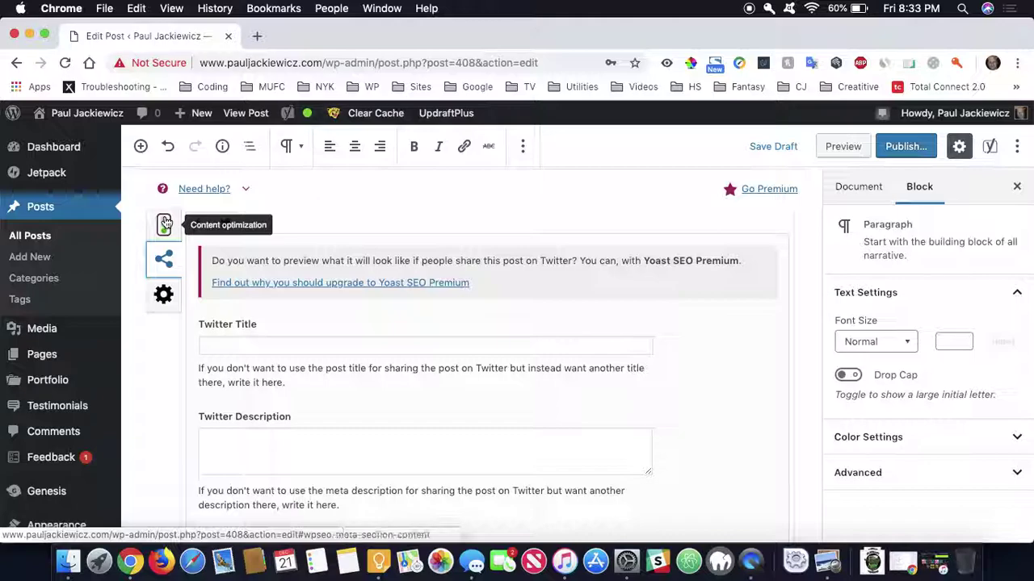
pyautogui.click(164, 295)
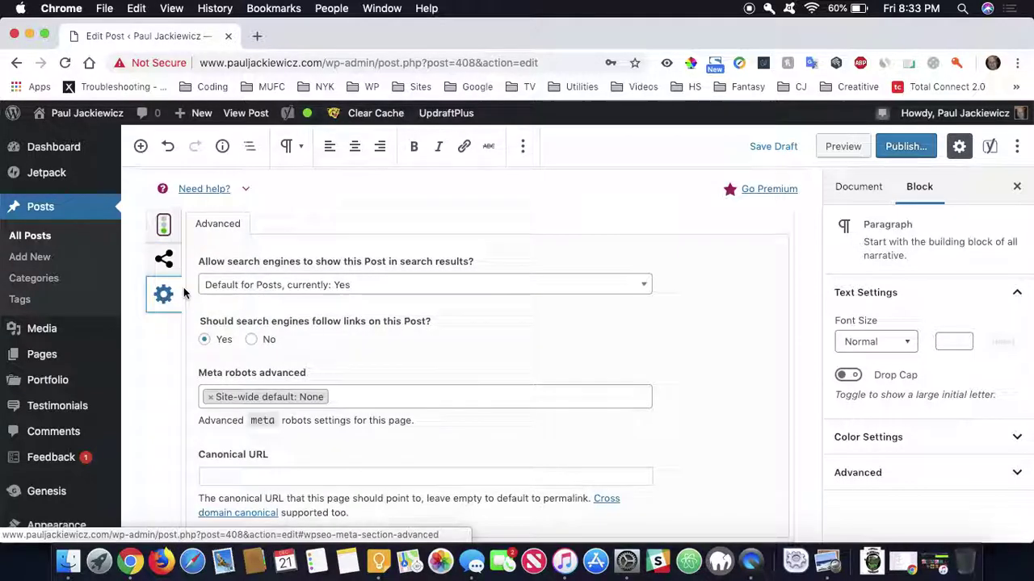
pyautogui.click(163, 227)
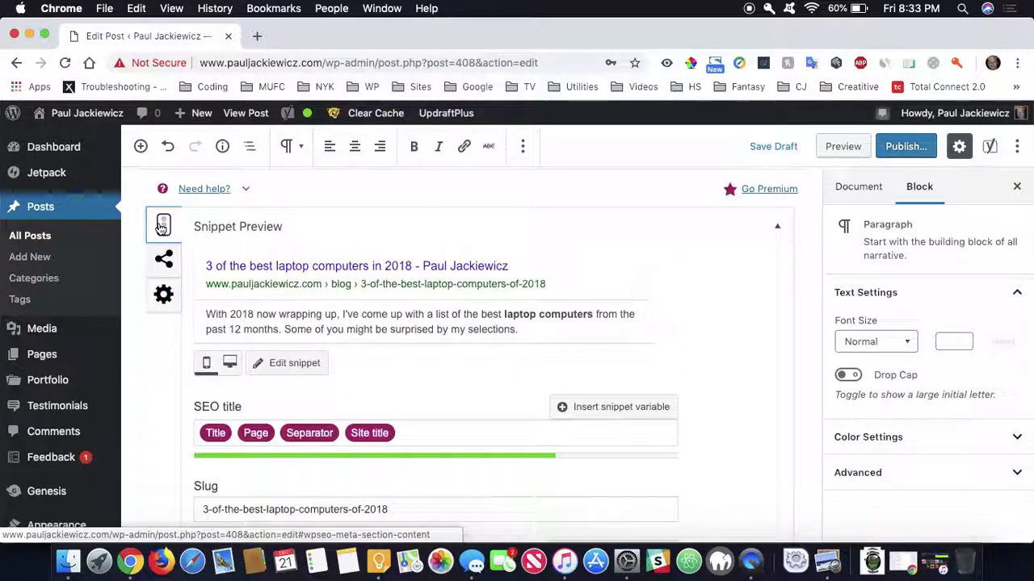